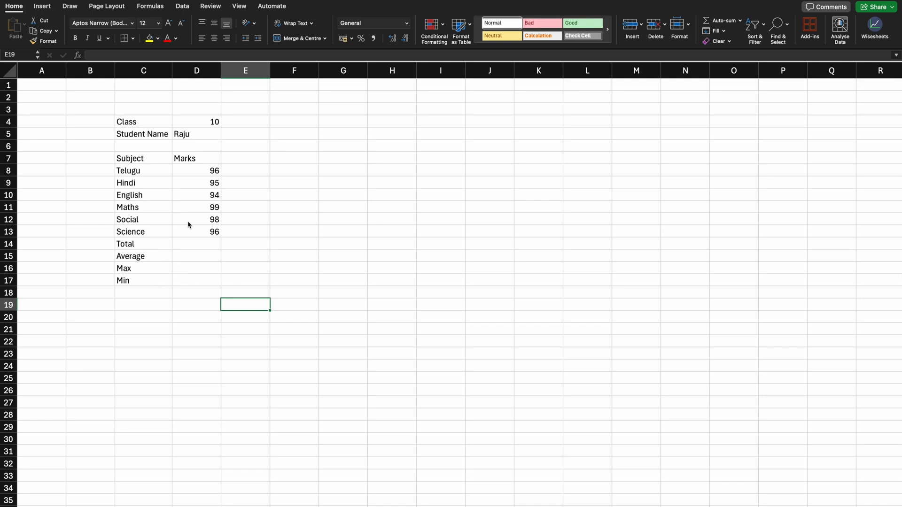
Step: Enter a formula in the Total cell D14 that adds the six subject marks individually, =D8+D9+D10+D11+D12+D13
left_click(140, 126)
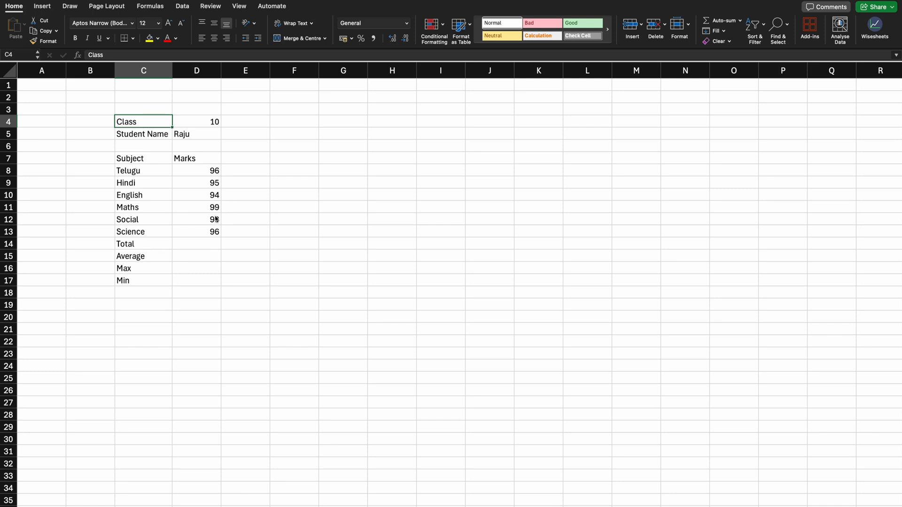
left_click(207, 245)
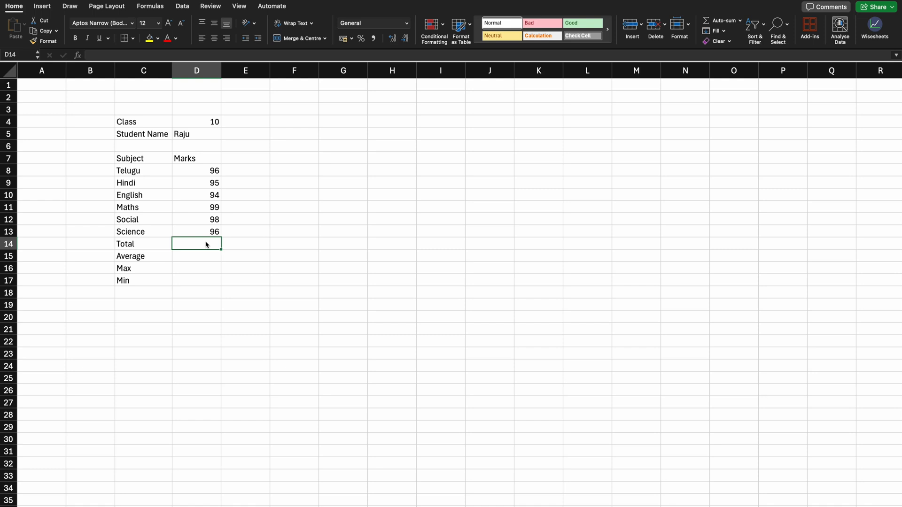
type("=")
key("Up")
key("Up")
key("Up")
key("Up")
key("Up")
key("Up")
type("+")
key("Up")
key("Up")
key("Up")
key("Up")
key("Up")
type("+")
key("Up")
key("Up")
key("Up")
key("Up")
type("+")
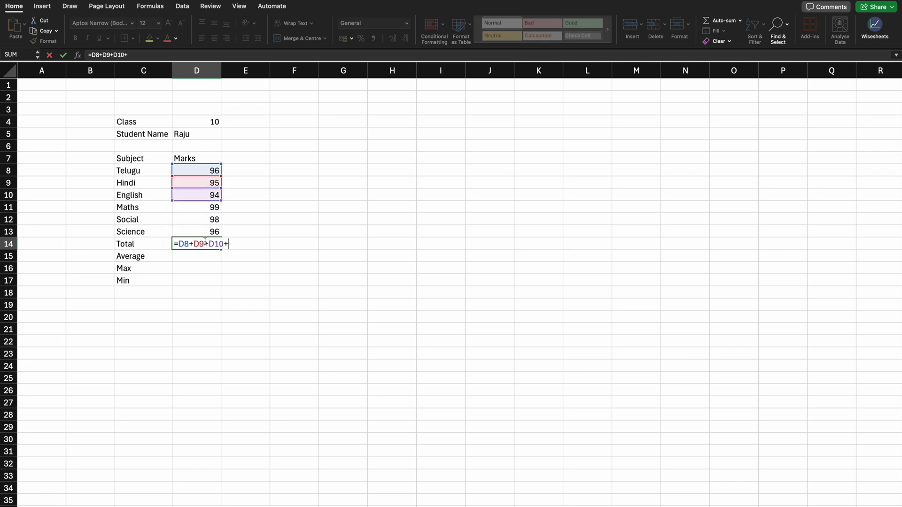
key("Up")
key("Up")
key("Up")
type("+")
key("Up")
key("Up")
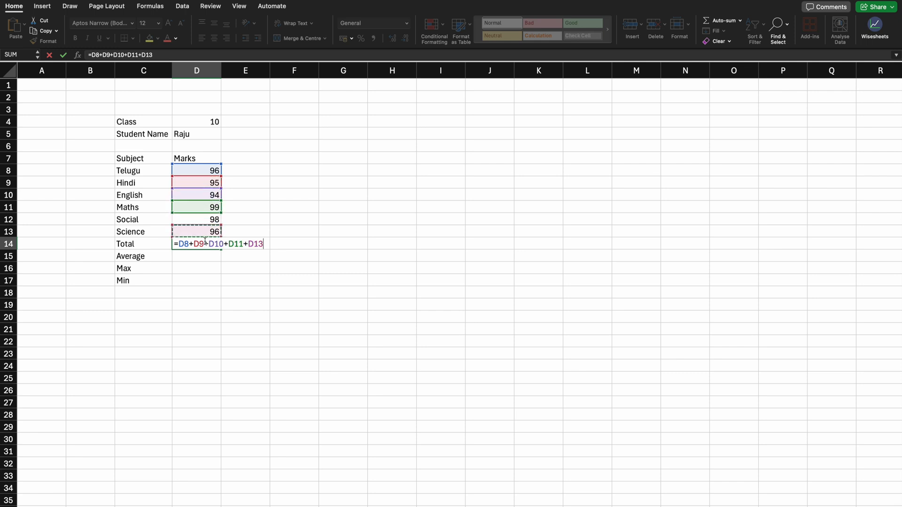
type("+")
key("Up")
key("Return")
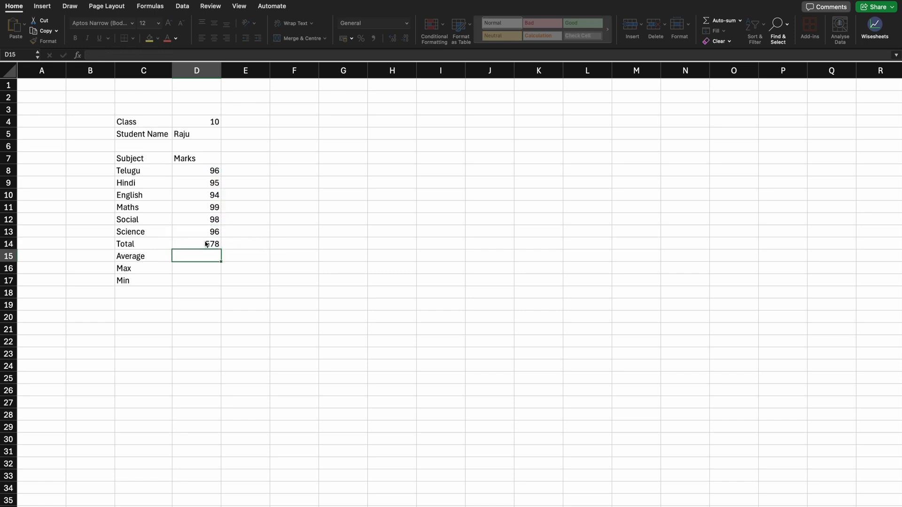
Step: Replace the Total formula in D14 with =SUM(D8:D13) and review the entered formula
left_click(206, 244)
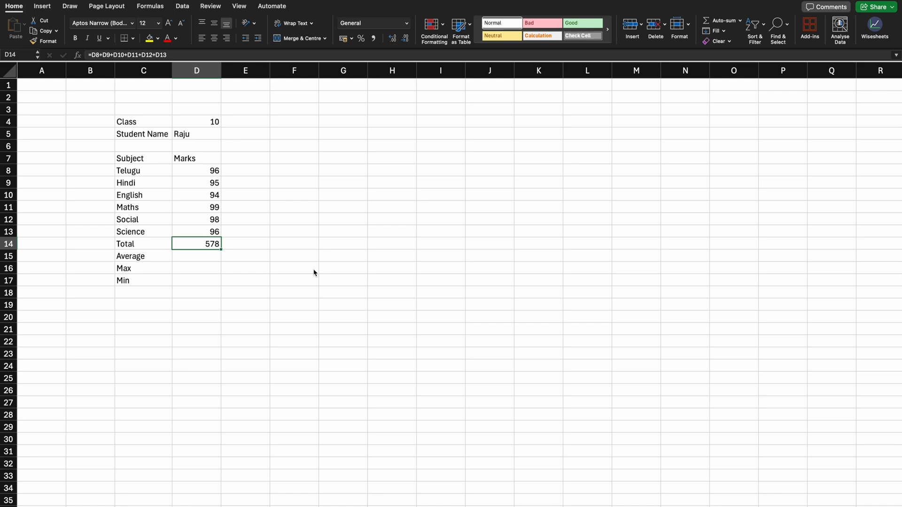
type("=sum")
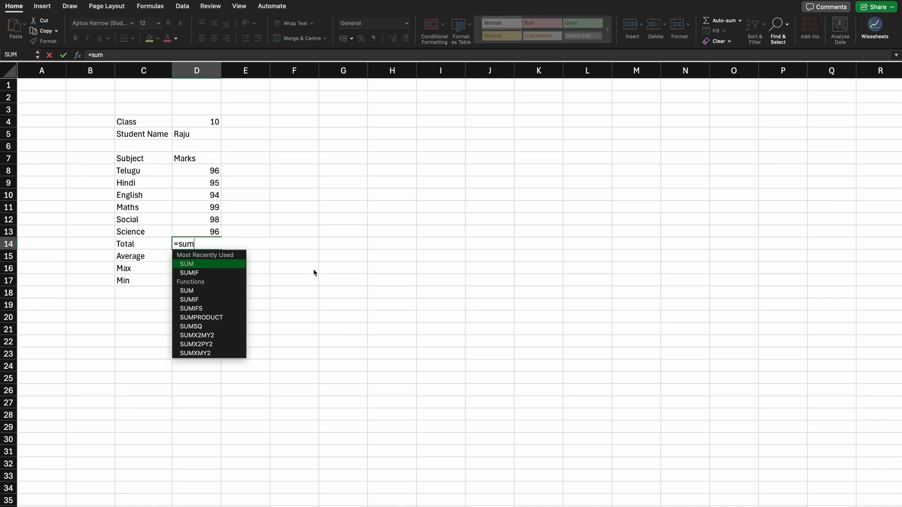
double_click(211, 267)
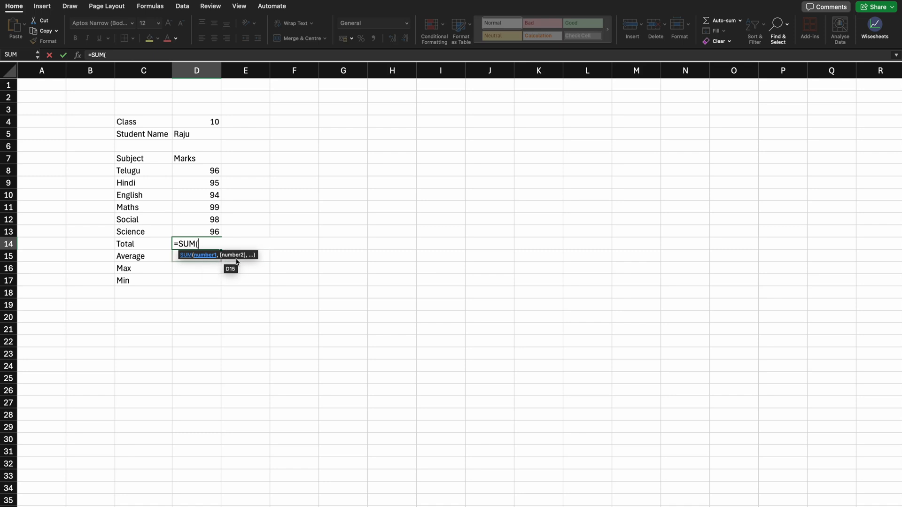
left_click(209, 172)
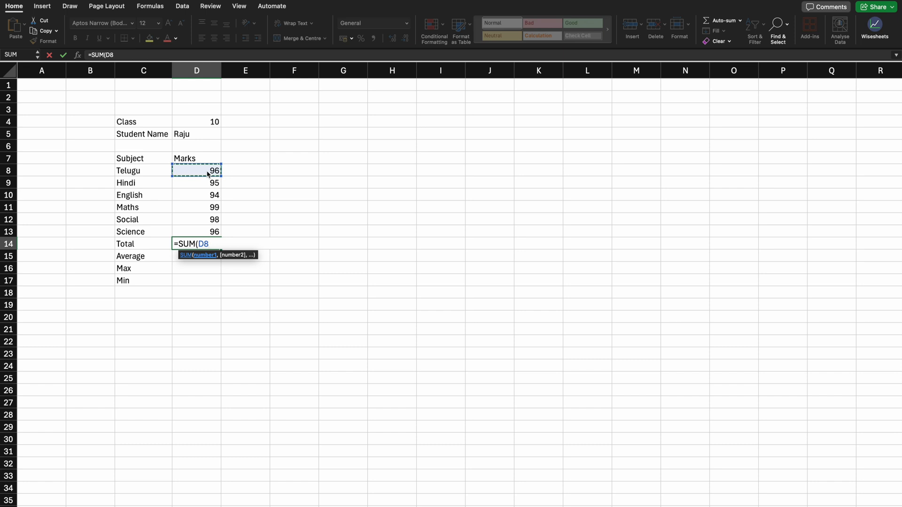
key("shift+Down")
key("shift+Down")
key("shift+Down")
key("shift+Down")
key("shift+Down")
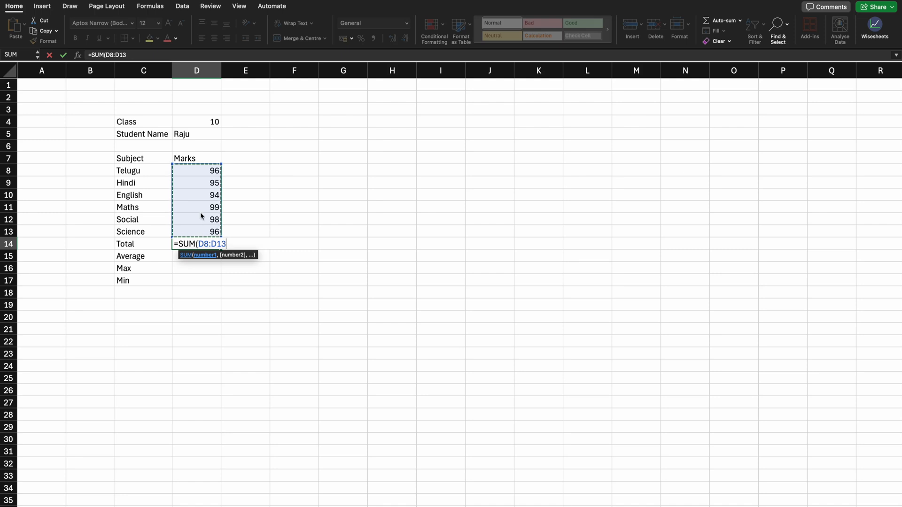
type(")")
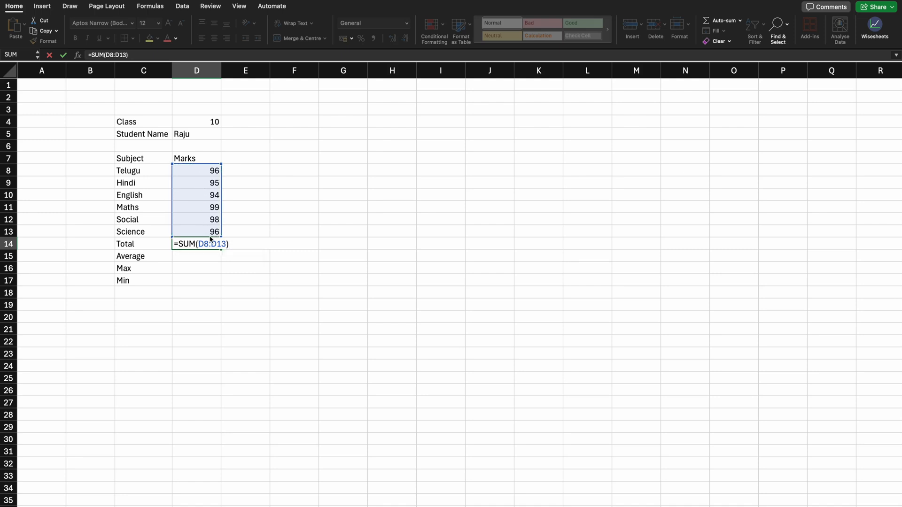
key("Return")
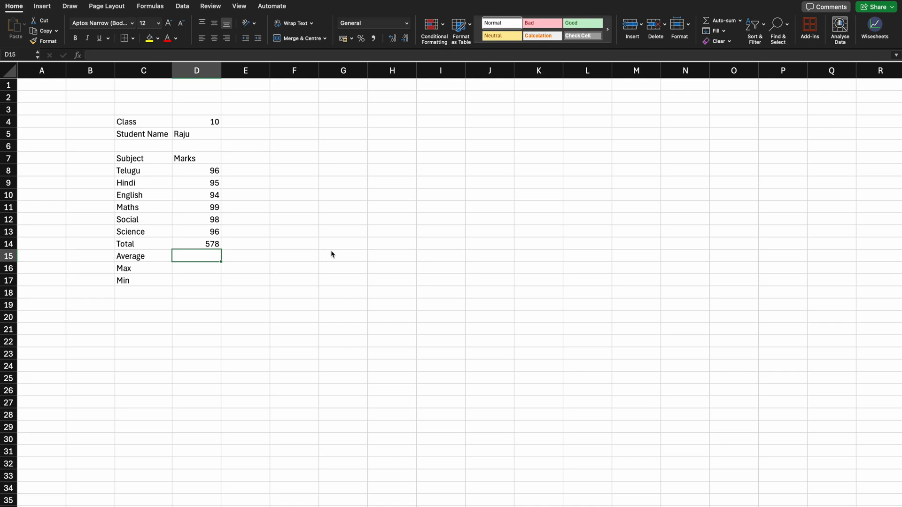
key("Up")
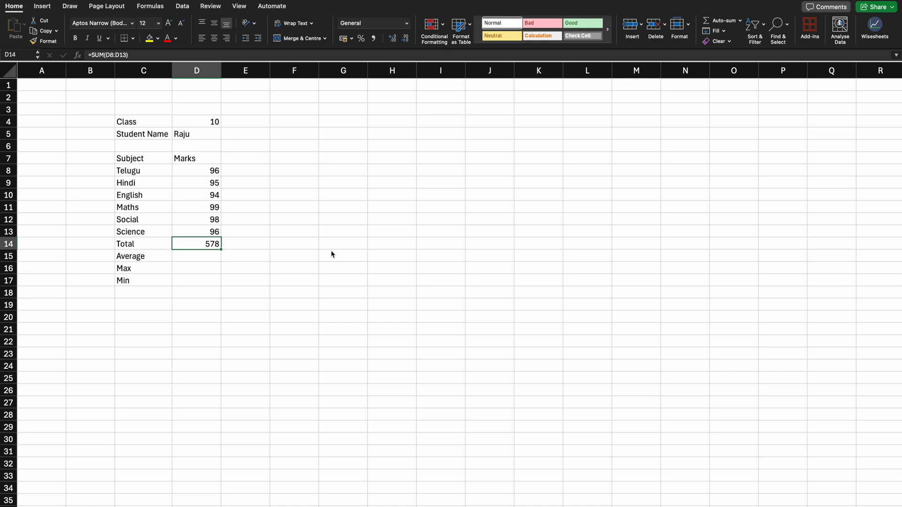
key("Down")
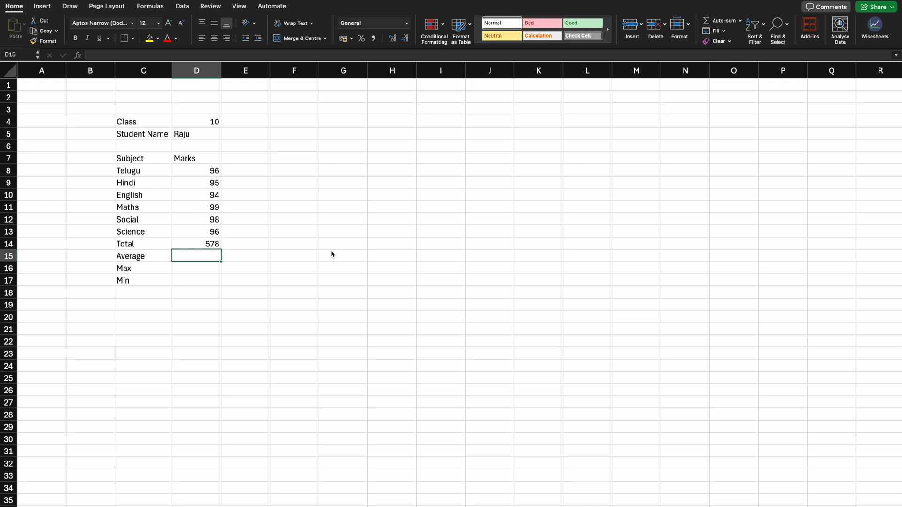
key("Up")
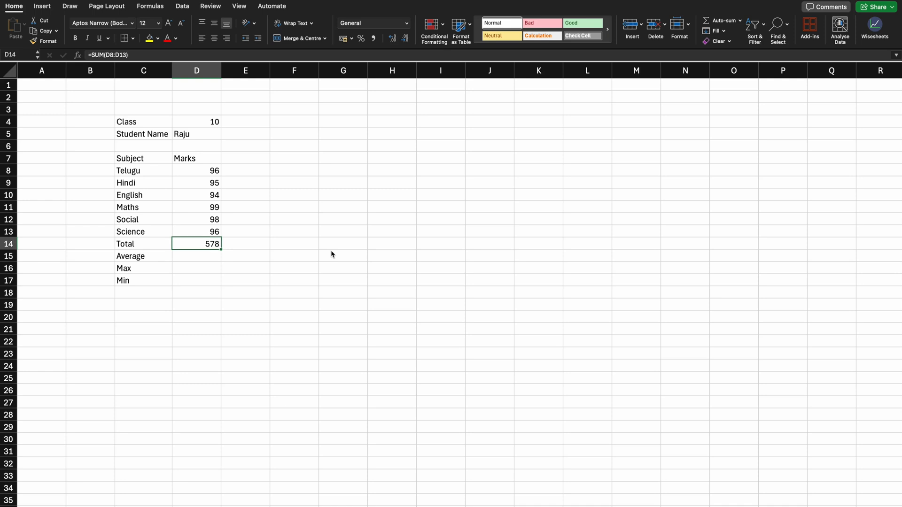
Step: Calculate the average mark in D15 with =AVERAGE(D8:D13) and apply the comma number style to it
key("Down")
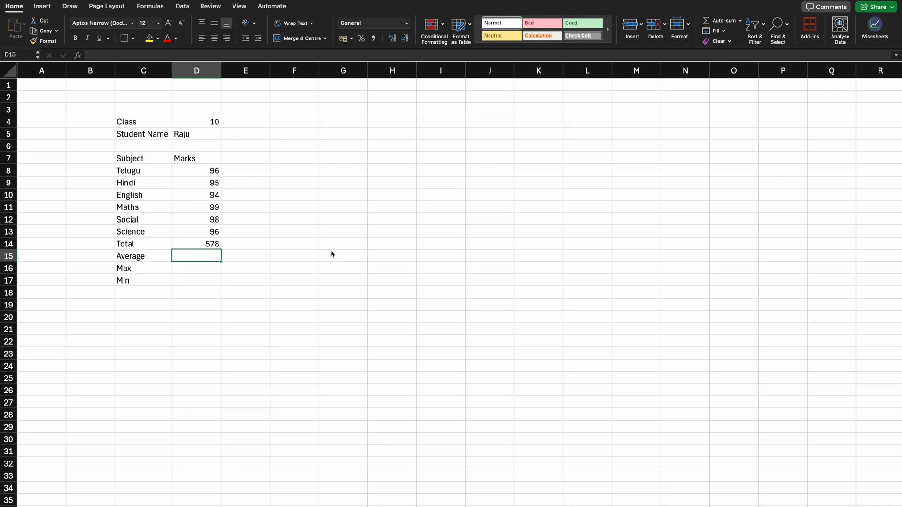
type("=")
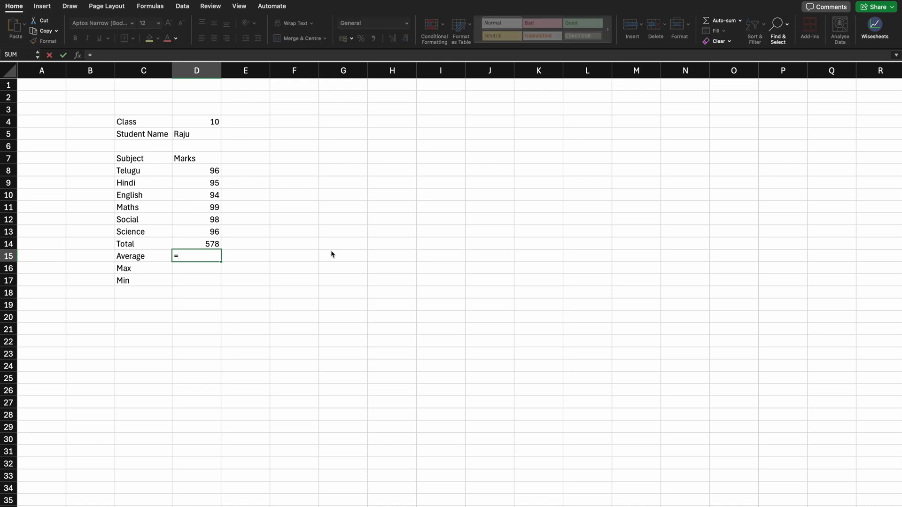
type("average")
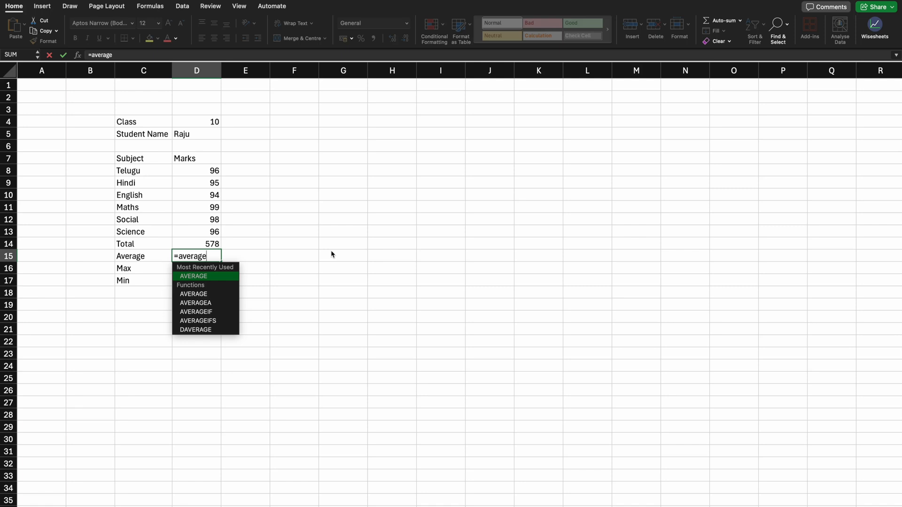
double_click(228, 280)
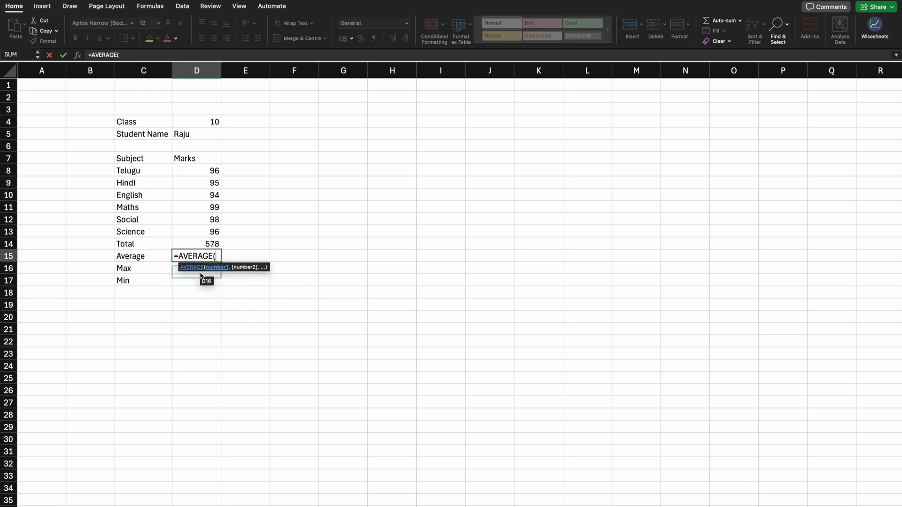
left_click(205, 175)
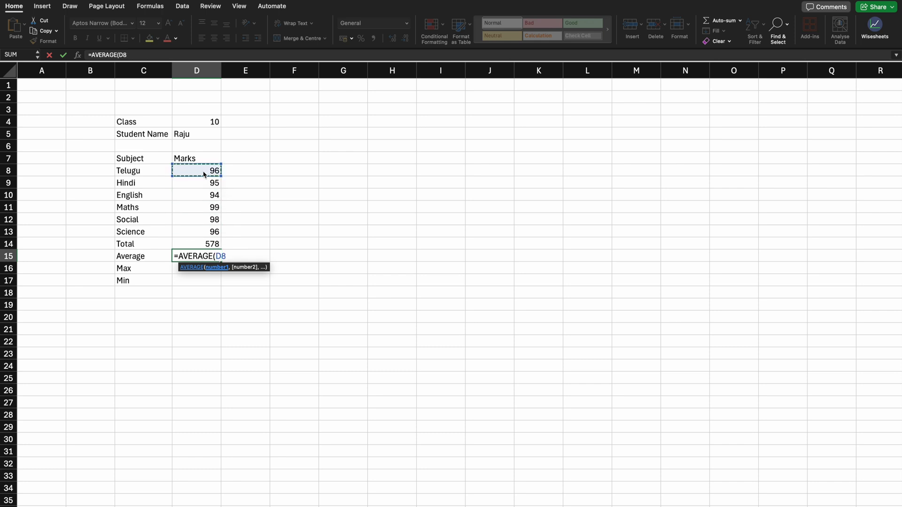
key("shift+Down")
key("shift+Down")
key("shift+Down")
key("shift+Down")
key("shift+Down")
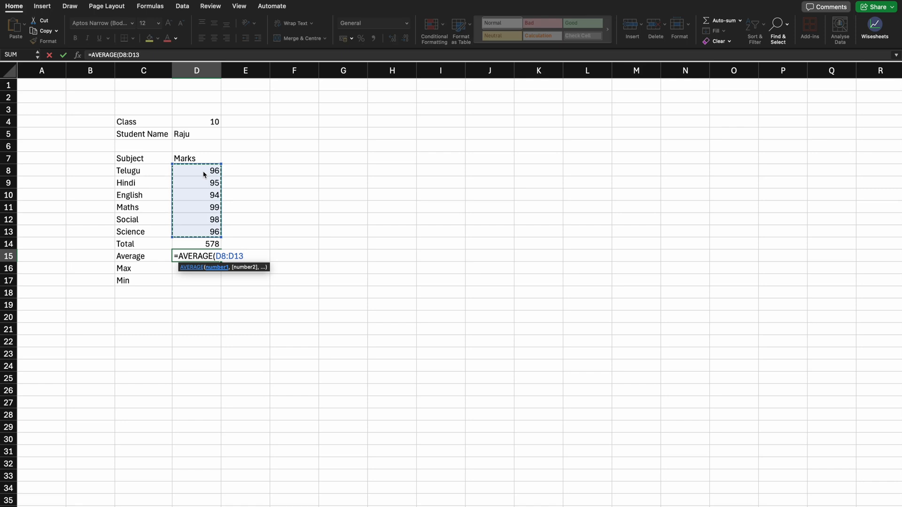
type(")")
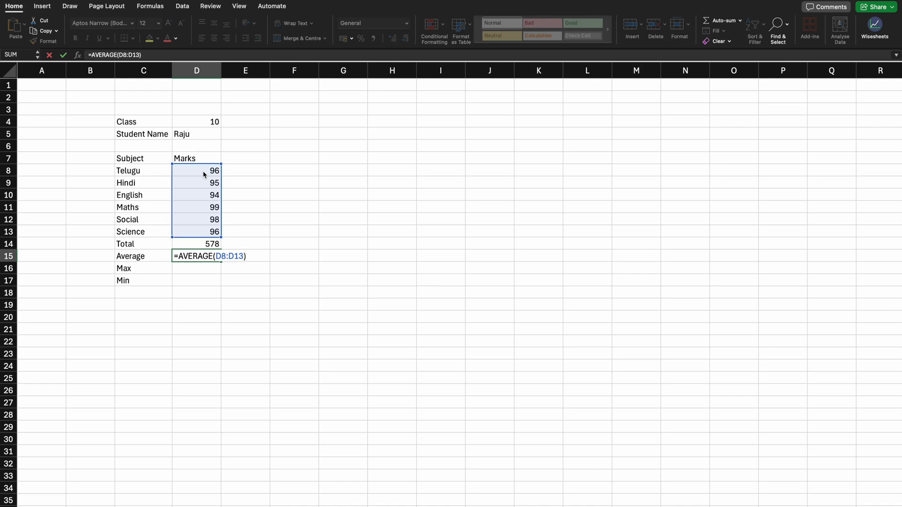
key("Return")
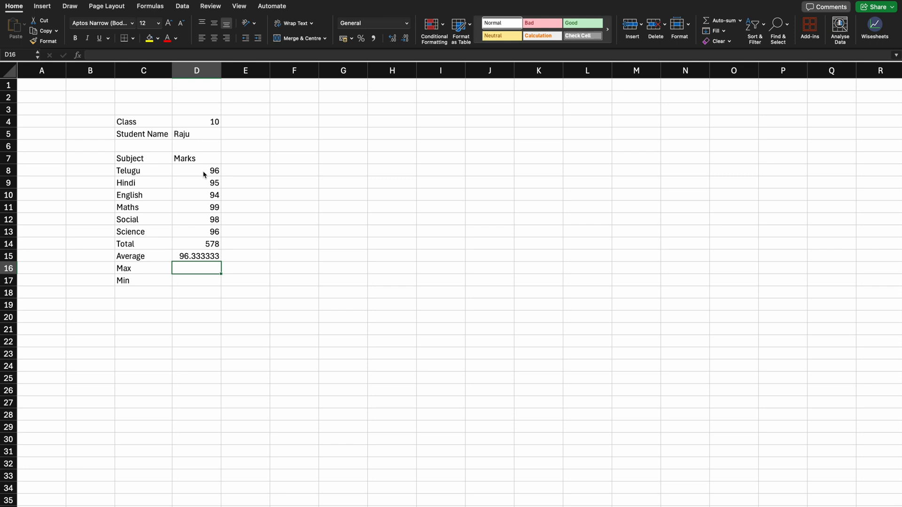
key("Up")
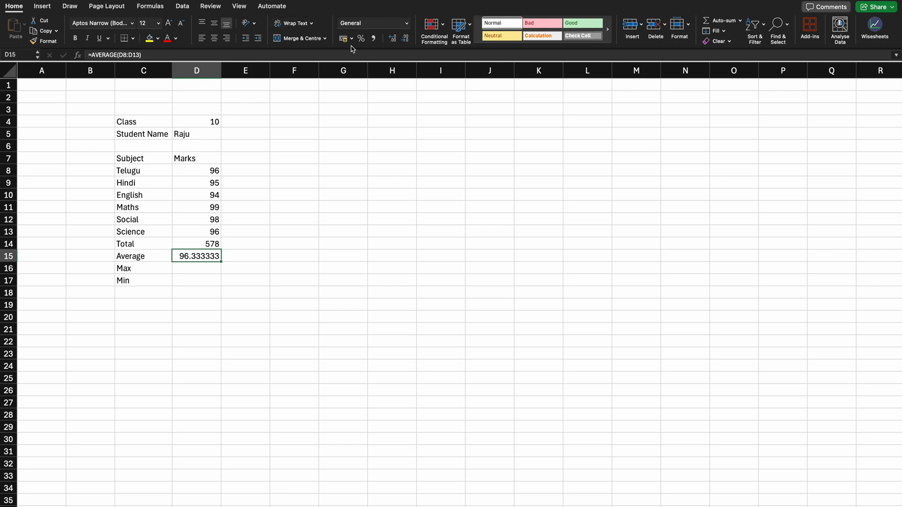
left_click(374, 39)
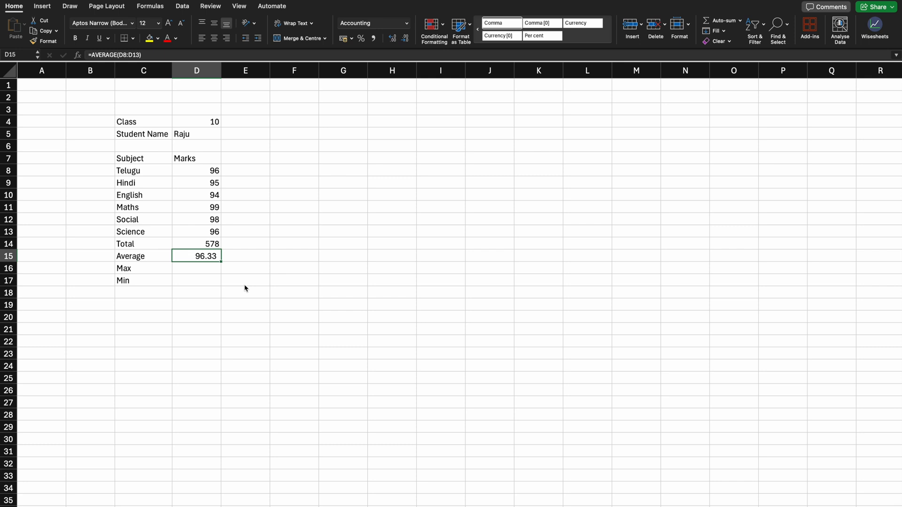
Step: Find the highest subject mark in the Max cell D16 with =MAX(D8:D13)
key("Down")
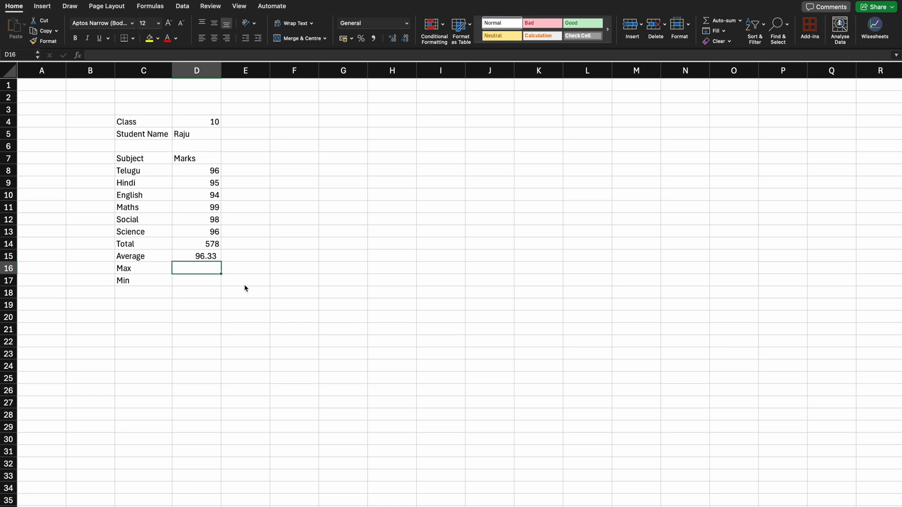
type("=max")
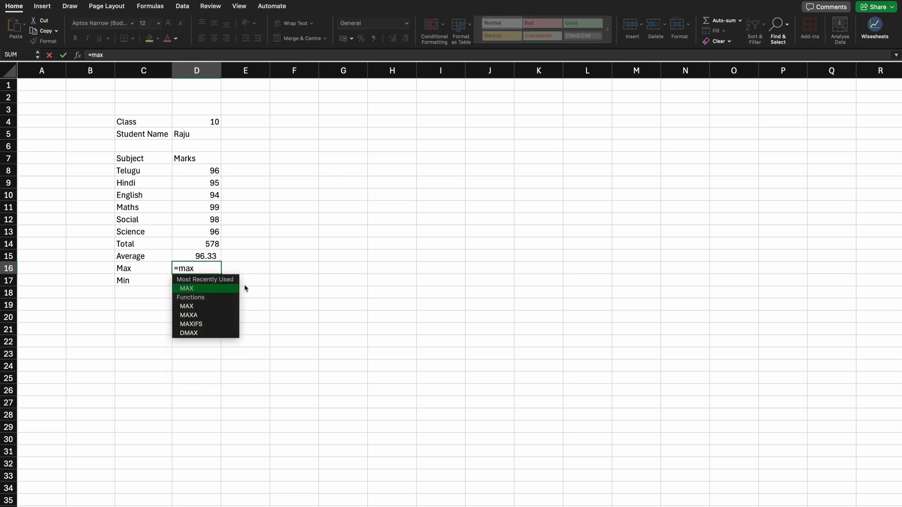
key("Tab")
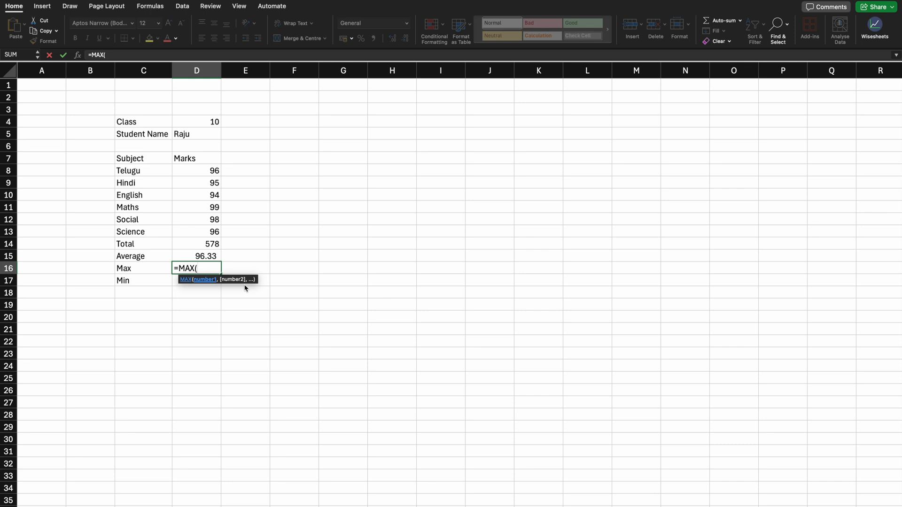
key("Up")
key("Up")
key("Up")
key("shift+Up")
key("shift+Up")
key("shift+Up")
key("shift+Up")
key("shift+Up")
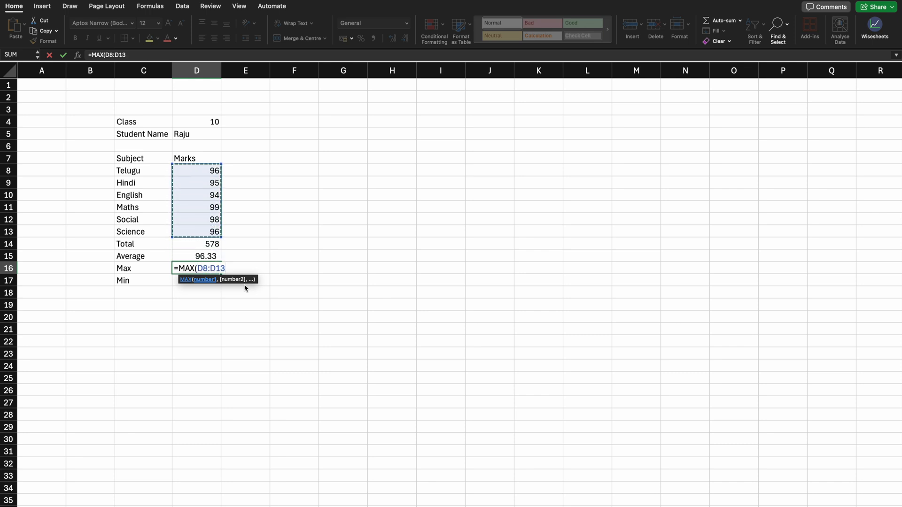
type(")")
key("Return")
key("Up")
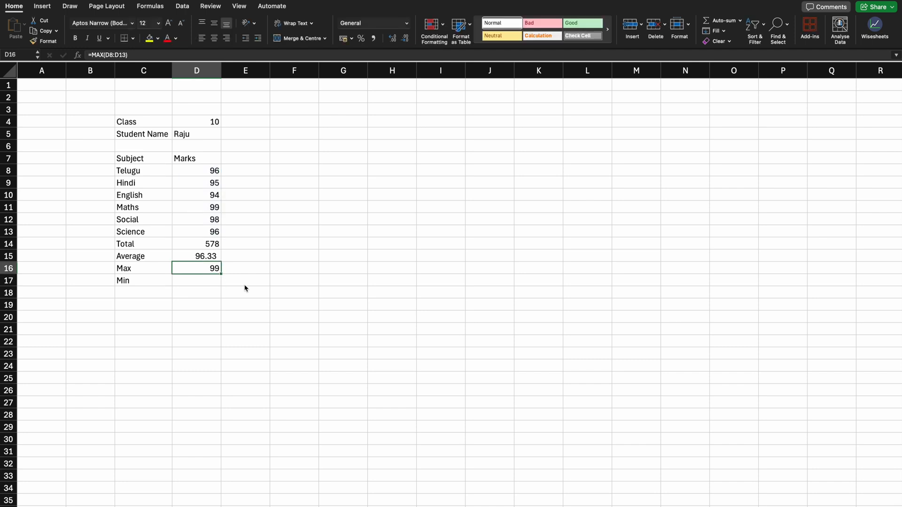
Step: Look through the subject marks in column D to check the Max result against them
key("Up")
key("Up")
key("Up")
key("Up")
key("Up")
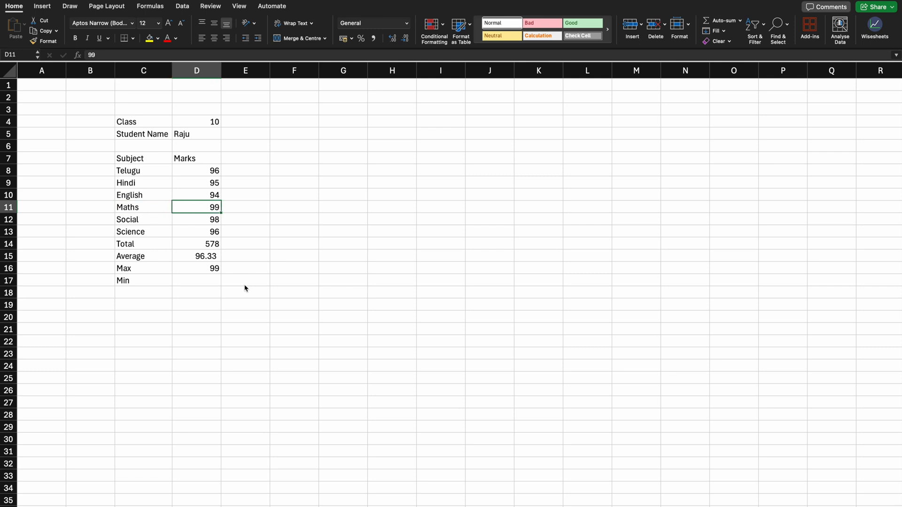
key("Down")
key("Down")
key("Down")
key("Down")
key("Down")
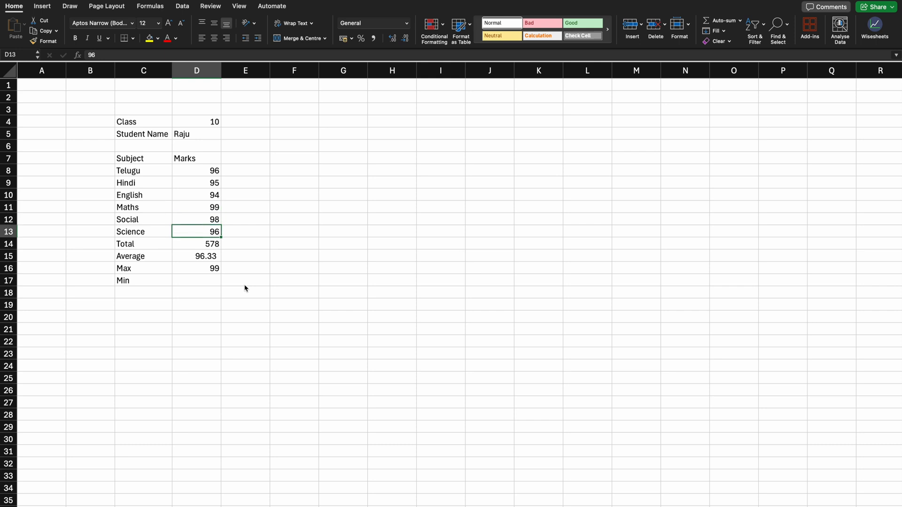
key("Up")
key("Up")
key("Up")
key("Up")
key("Up")
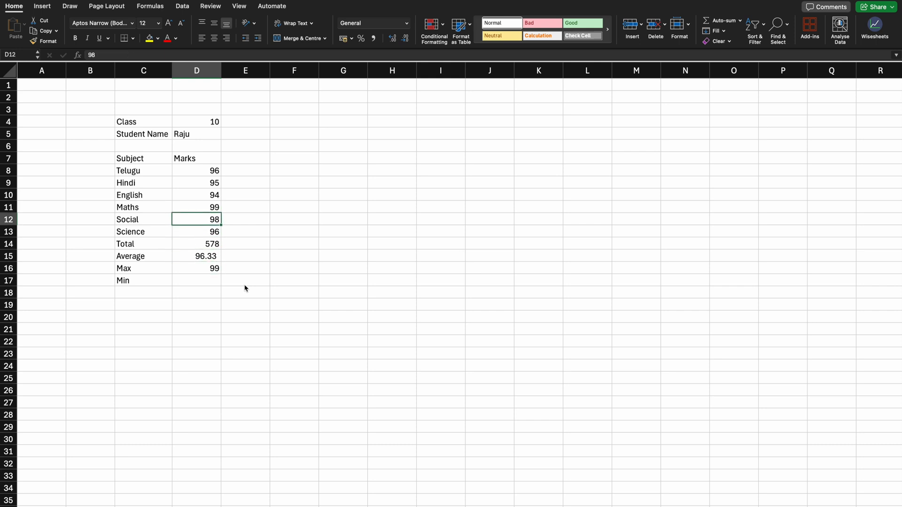
key("Down")
key("Down")
key("Down")
key("Down")
key("Down")
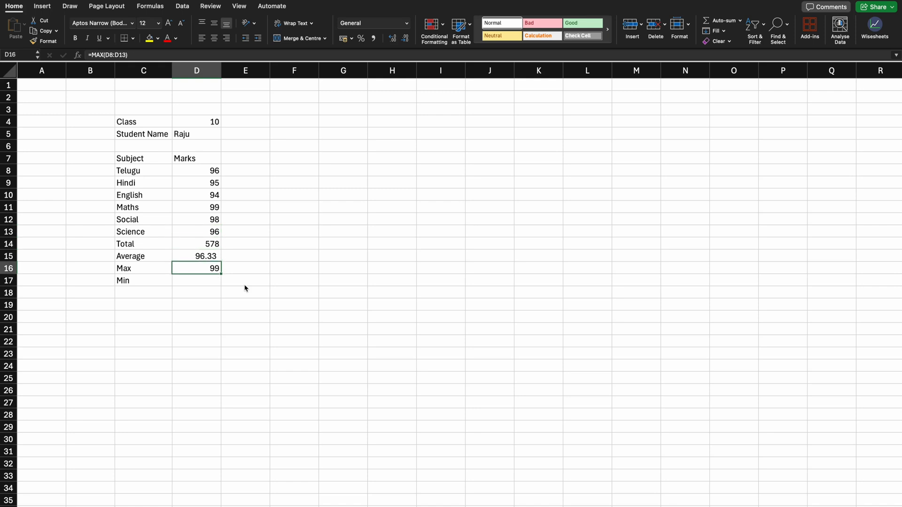
Step: Find the lowest subject mark in the Min cell D17 with =MIN(D8:D13)
key("Down")
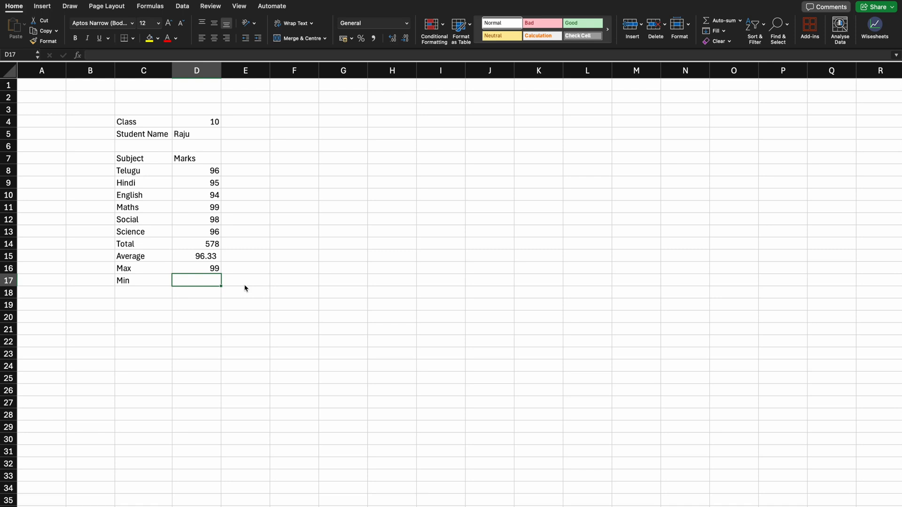
type("=min")
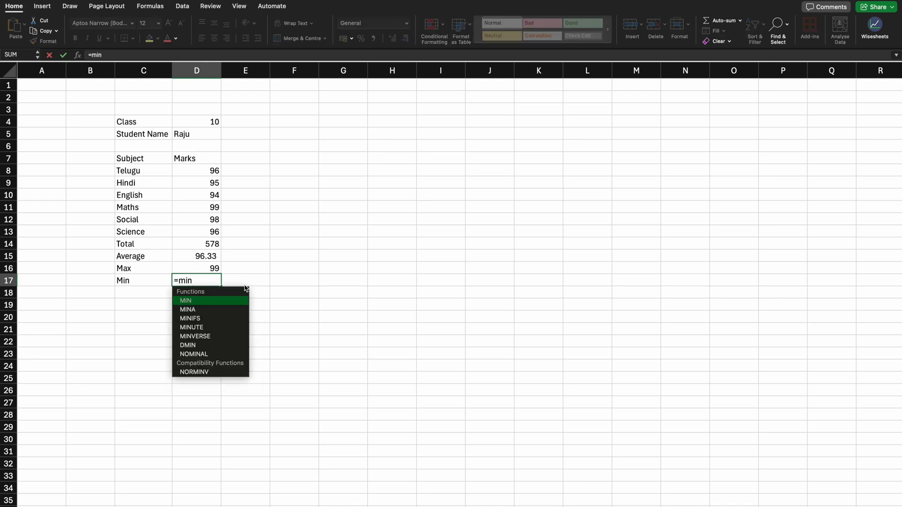
key("Tab")
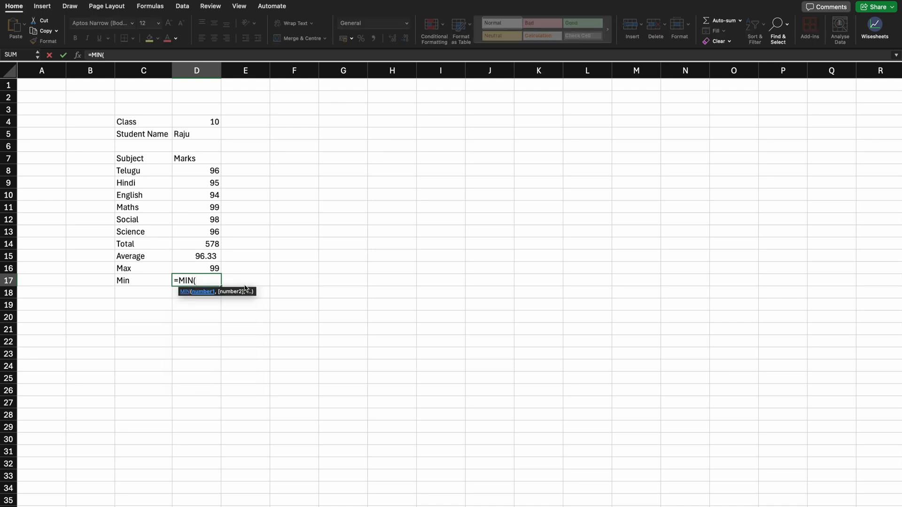
key("Up")
key("Up")
key("Up")
key("Up")
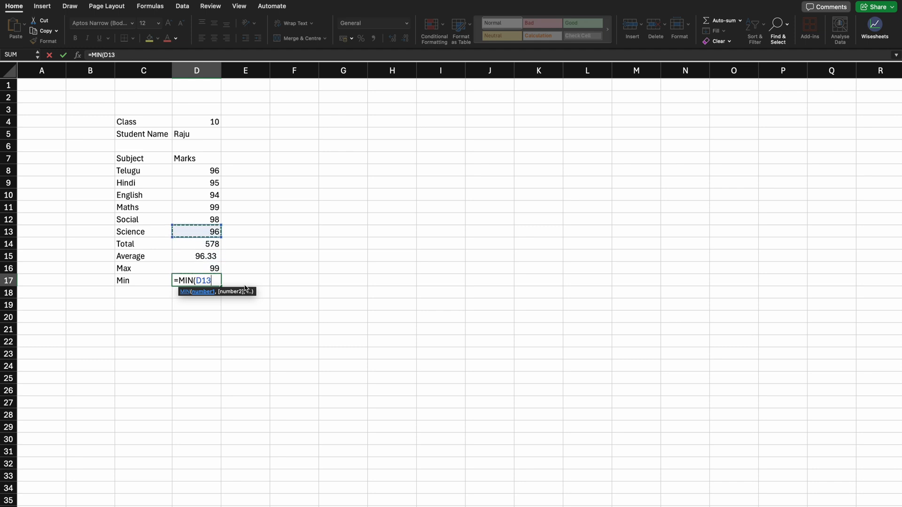
key("shift+Up")
key("shift+Up")
key("shift+Up")
key("shift+Up")
key("shift+Up")
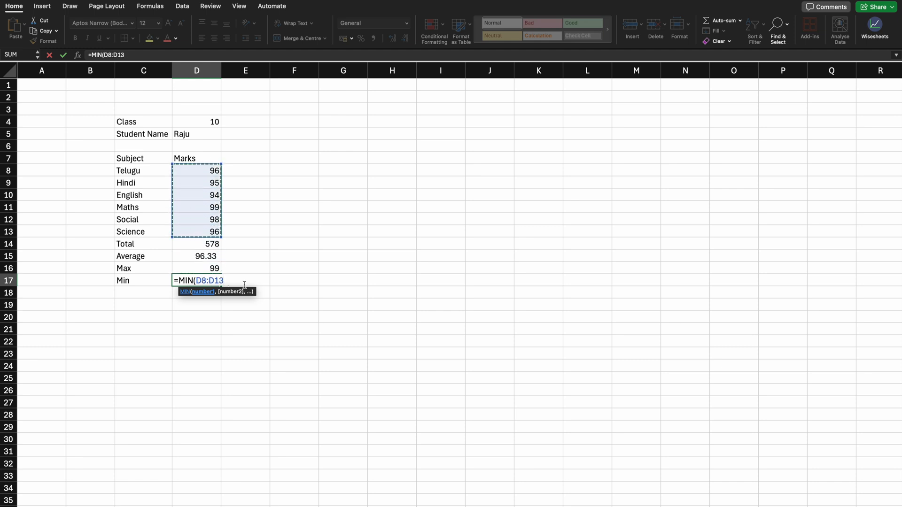
type(")")
key("Return")
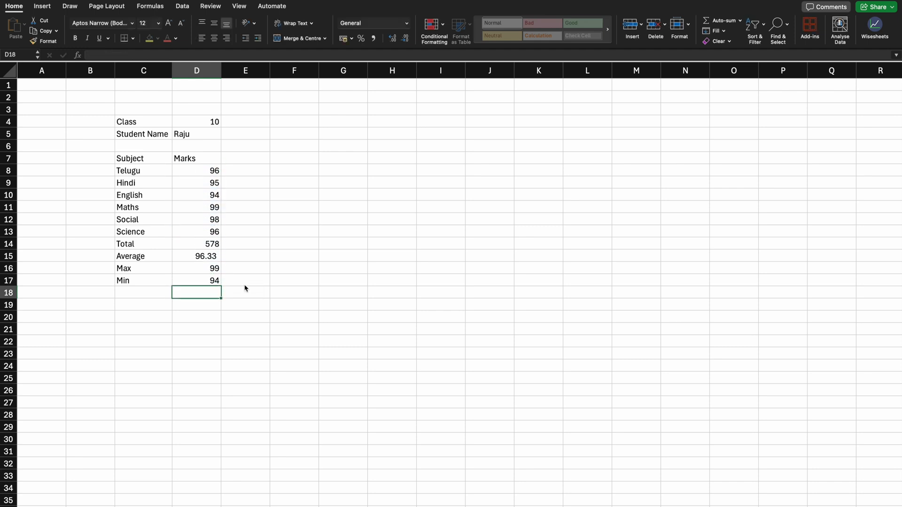
Step: Check the Min result in D17 against the subject marks in column D
key("Up")
key("Up")
key("Up")
key("Up")
key("Up")
key("Up")
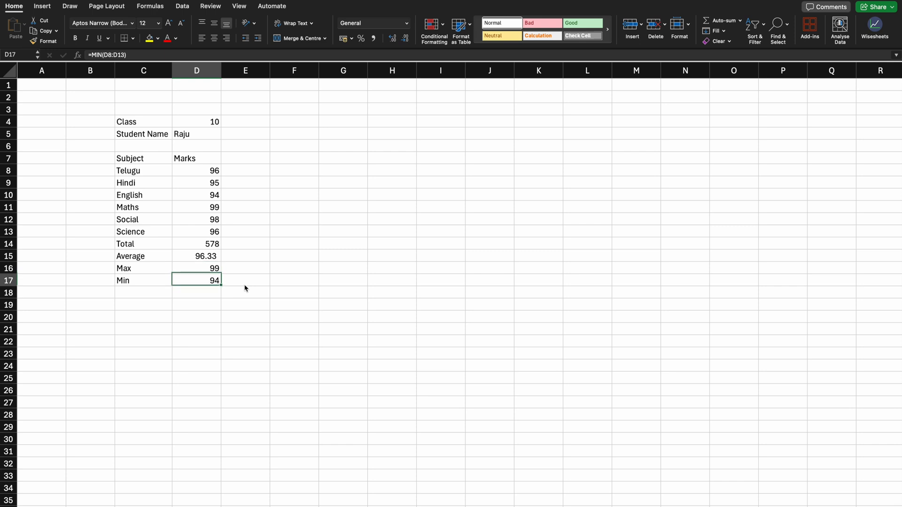
key("Up")
key("Up")
key("Up")
key("Down")
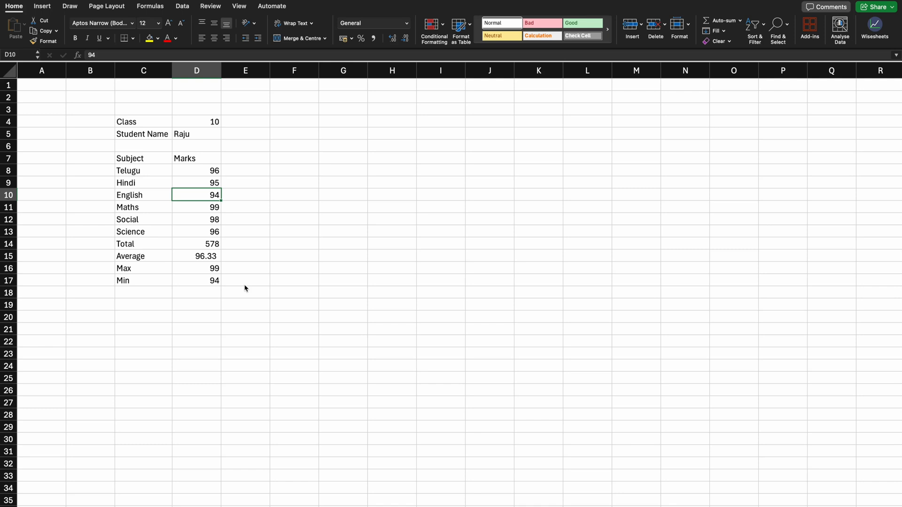
key("Down")
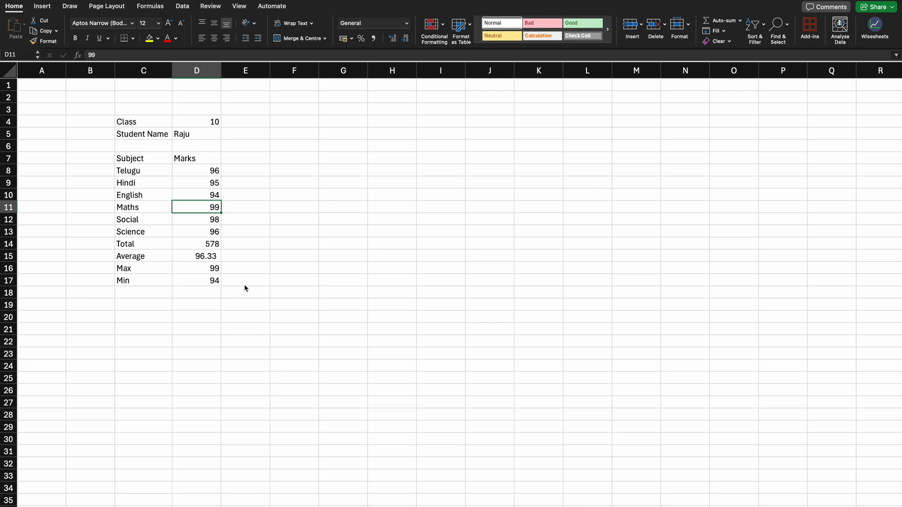
key("Down")
key("Down")
key("Down")
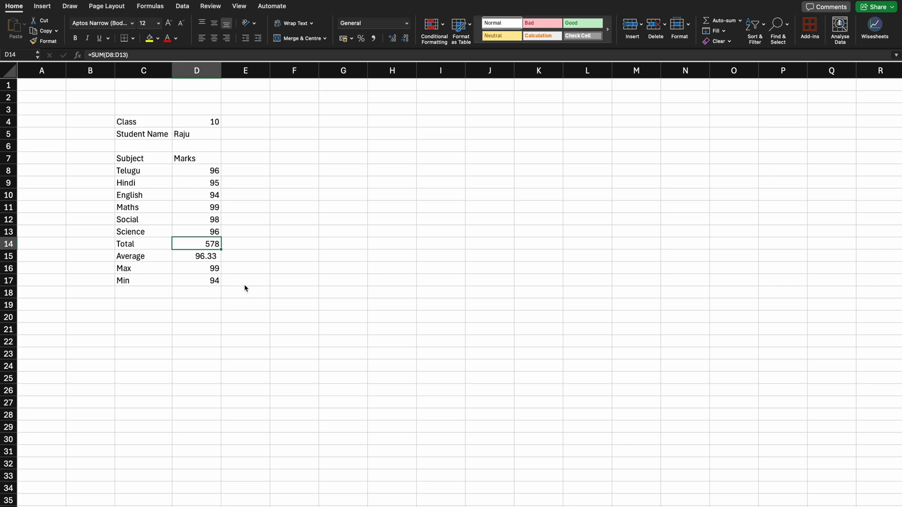
Step: Review the Total, Average, Max and Min formulas in D14 to D17 alongside their labels in column C
key("Down")
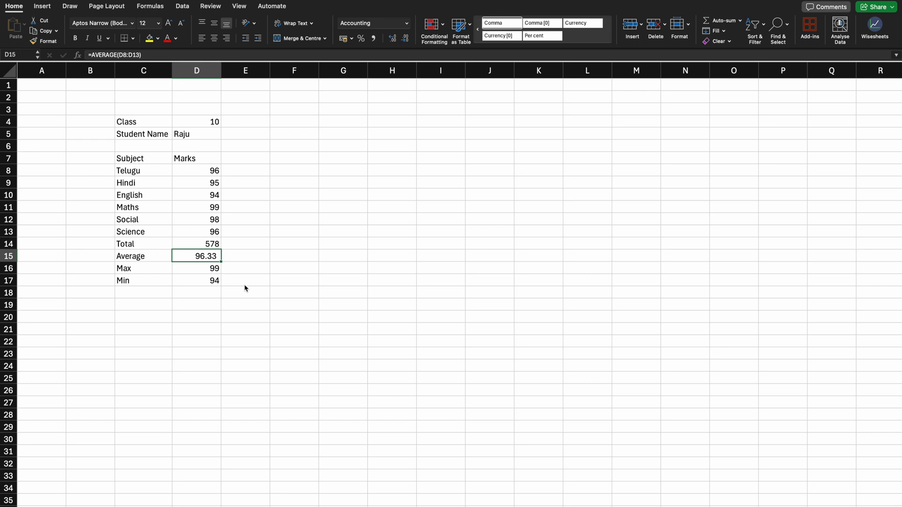
key("Up")
key("Up")
key("Up")
key("Up")
key("Up")
key("Down")
key("Down")
key("Down")
key("Down")
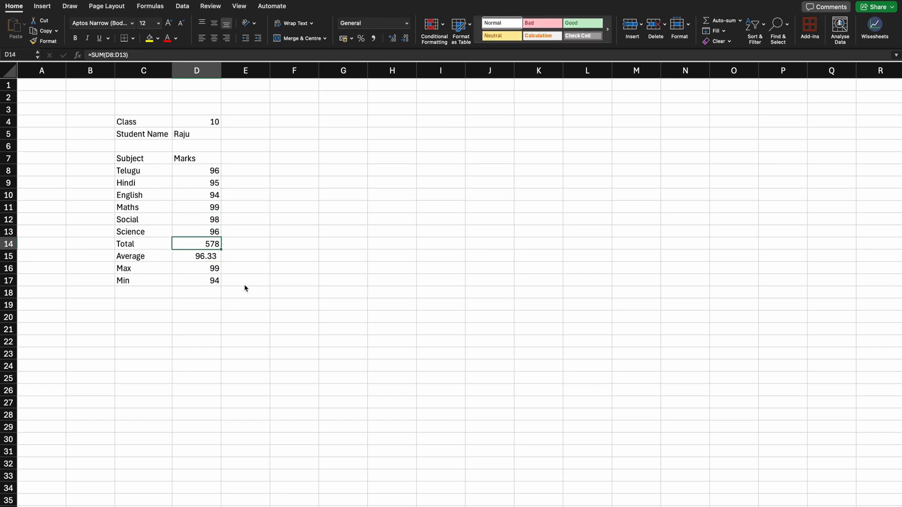
key("Left")
key("Right")
key("Down")
key("Left")
key("Right")
key("Down")
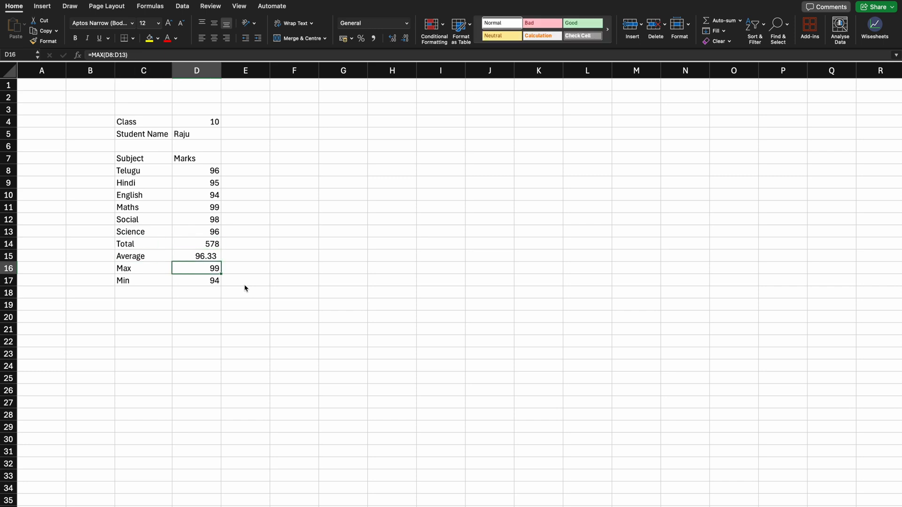
key("Left")
key("Right")
key("Down")
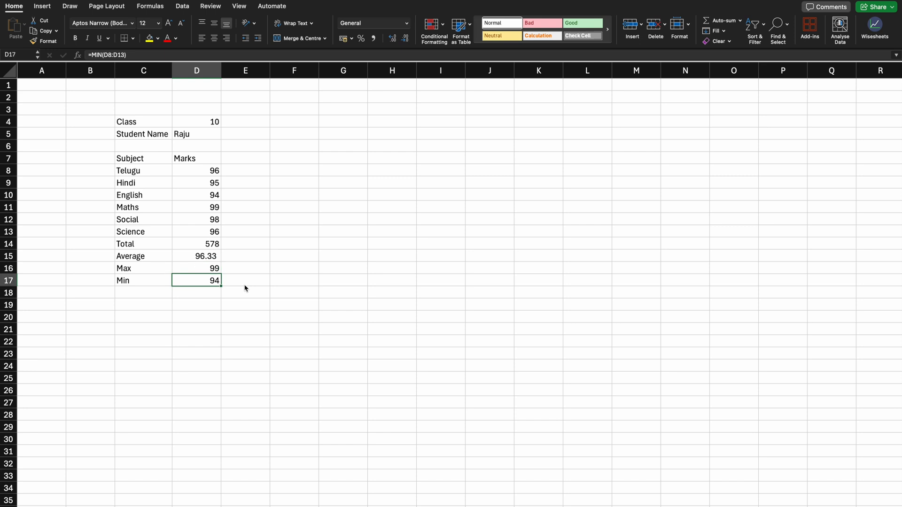
key("Left")
key("Right")
key("Left")
key("Right")
key("Left")
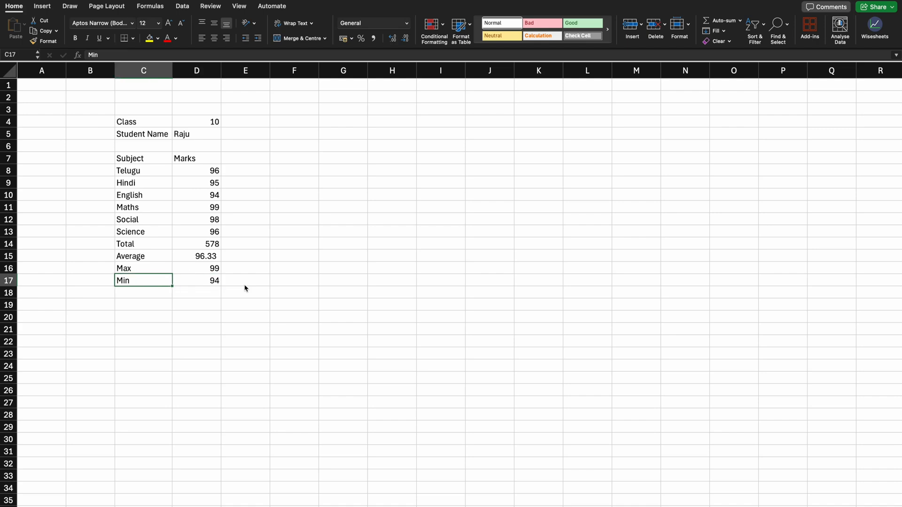